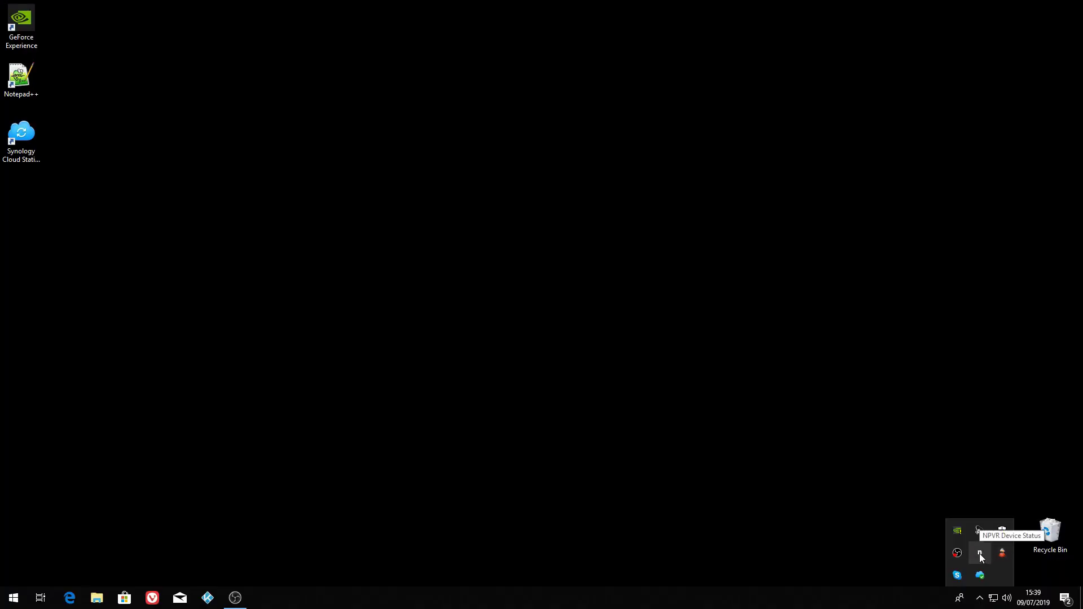
- Show the NextPVR tuner device status from the NPVR tray icon
right_click(981, 556)
click(923, 502)
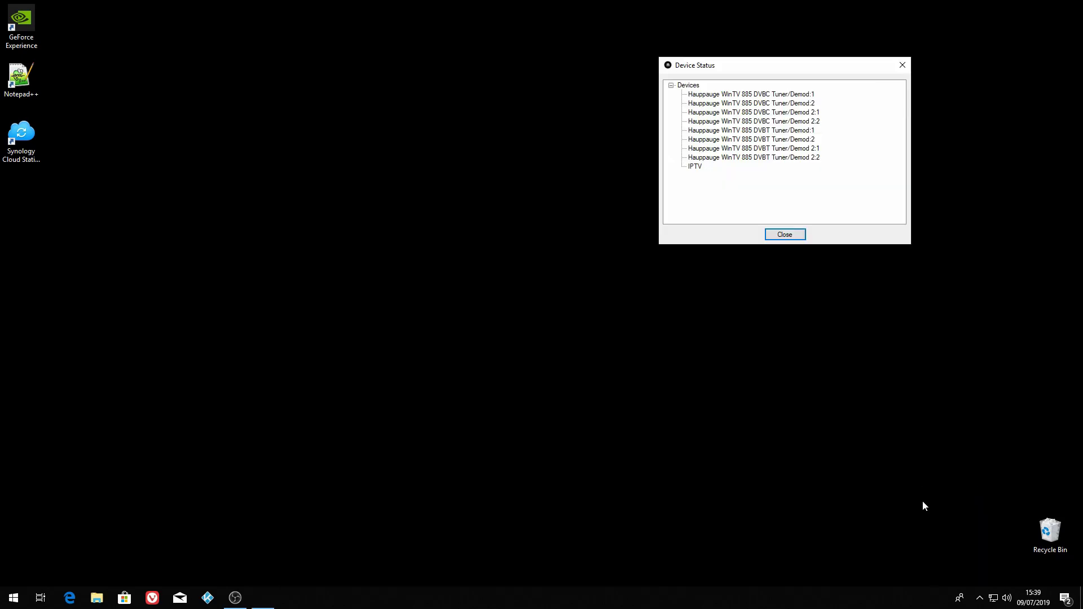
click(980, 599)
- Restart the recording service and view Settings > Devices listing each tuner's channel count
right_click(981, 555)
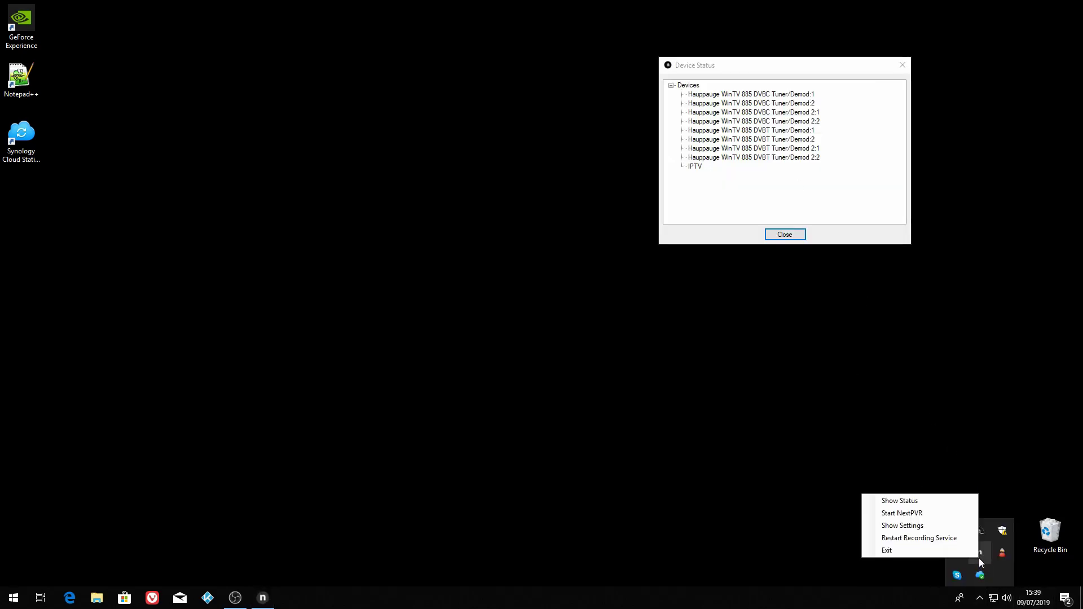
click(944, 539)
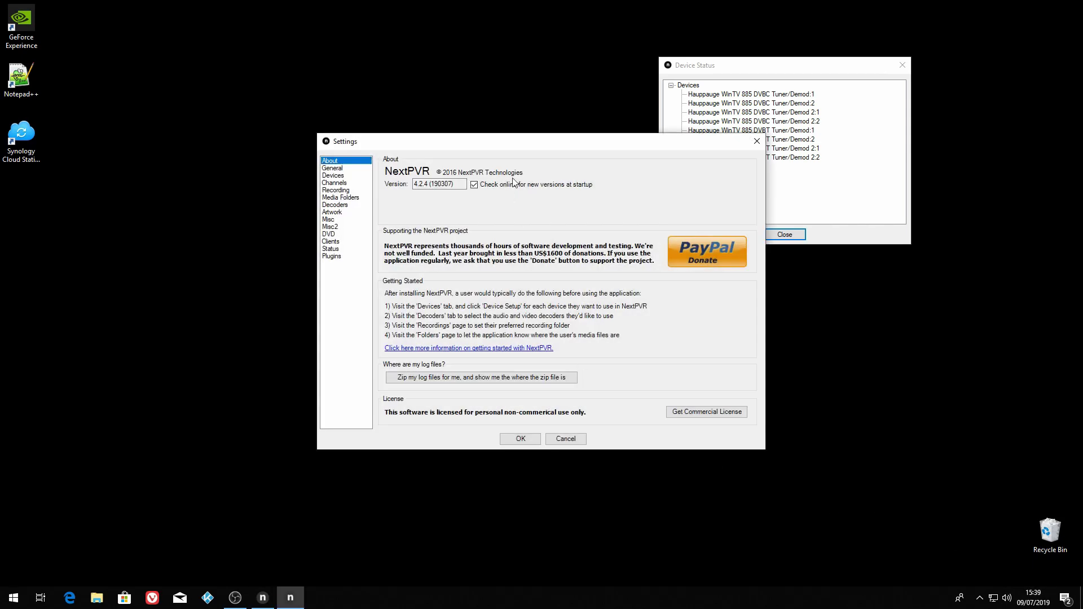
drag(494, 145, 773, 279)
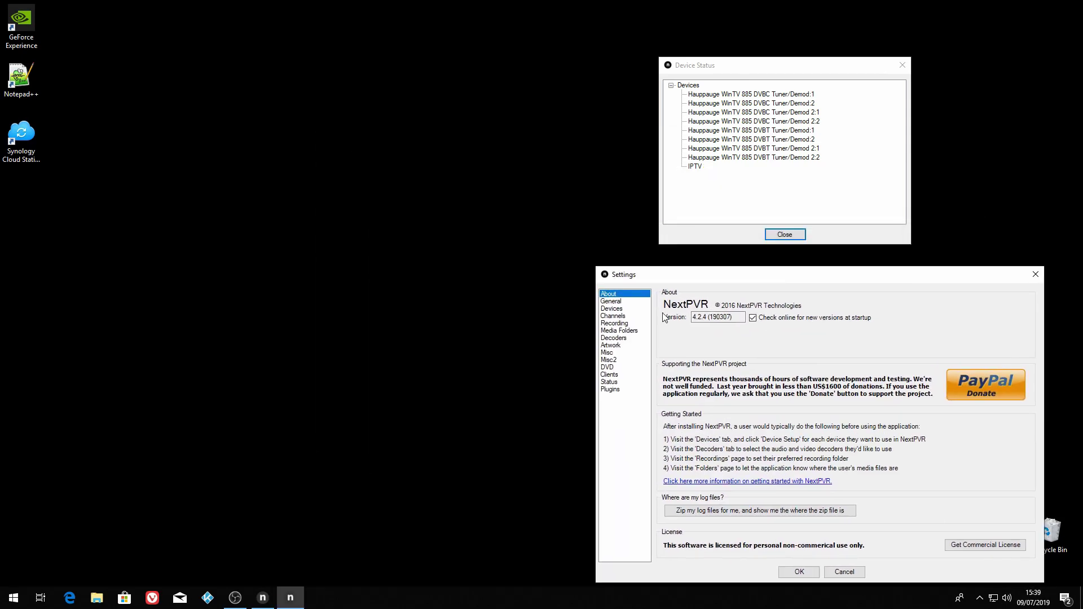
click(615, 309)
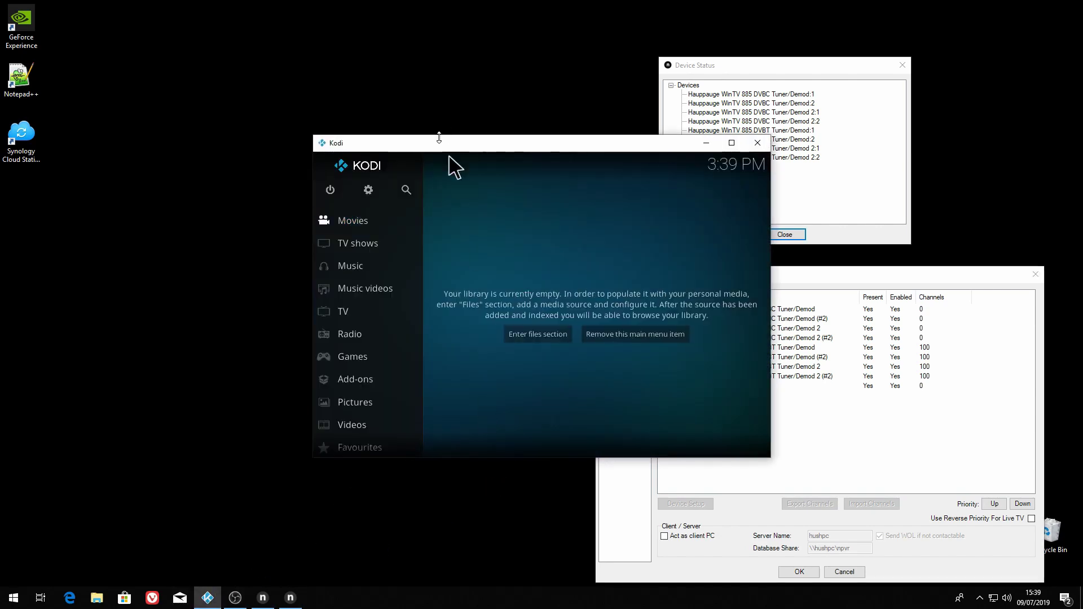
- Switch from Kodi's TV Guide to live BBC ONE HD, showing Wimbledon Tennis
drag(438, 139, 227, 109)
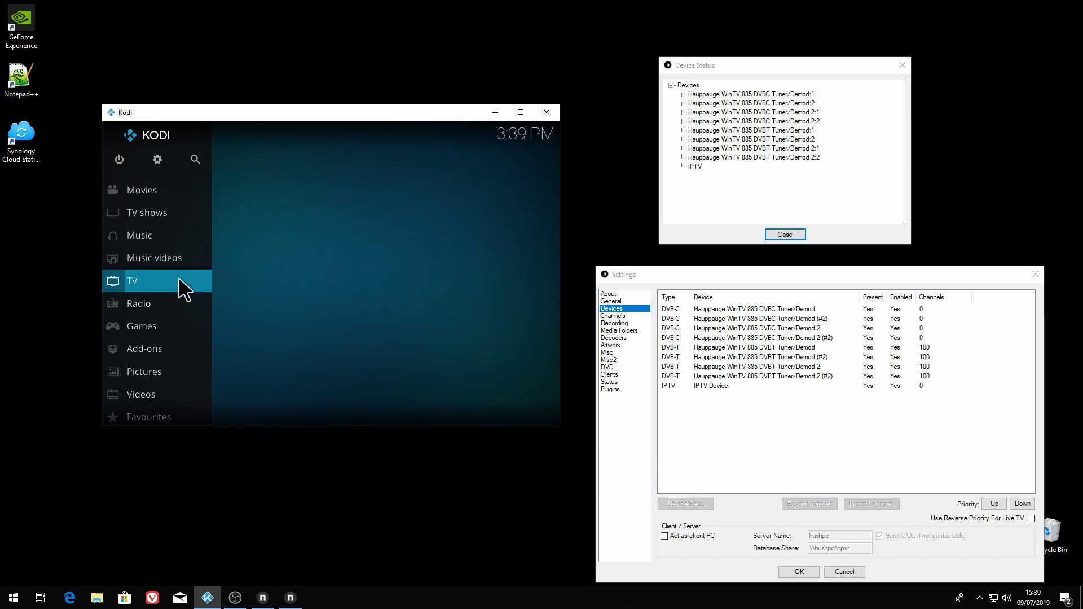
mouse_move(185, 285)
click(358, 244)
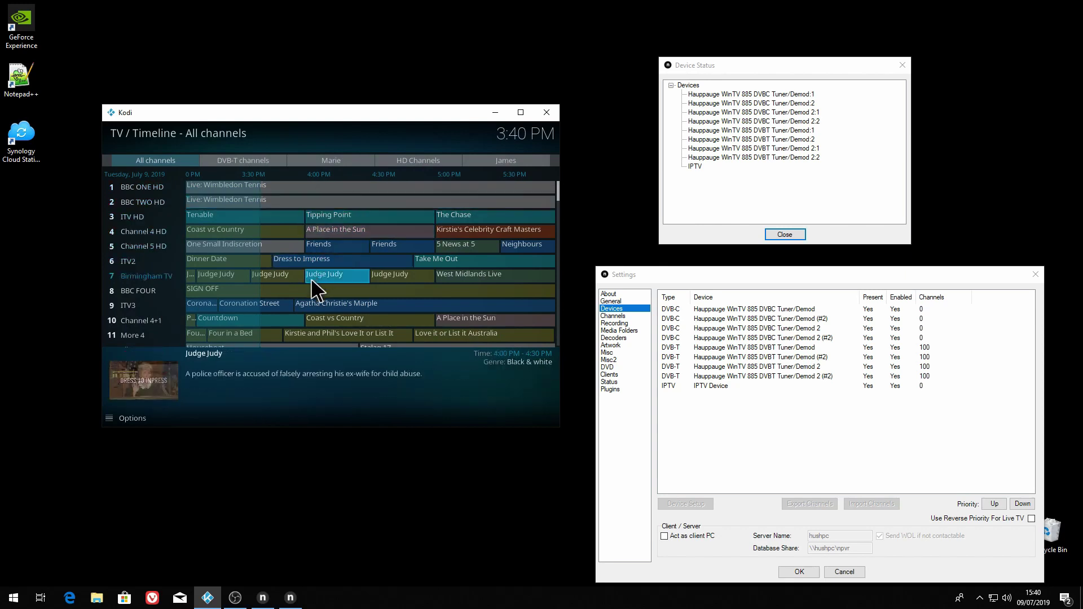
click(321, 182)
click(323, 193)
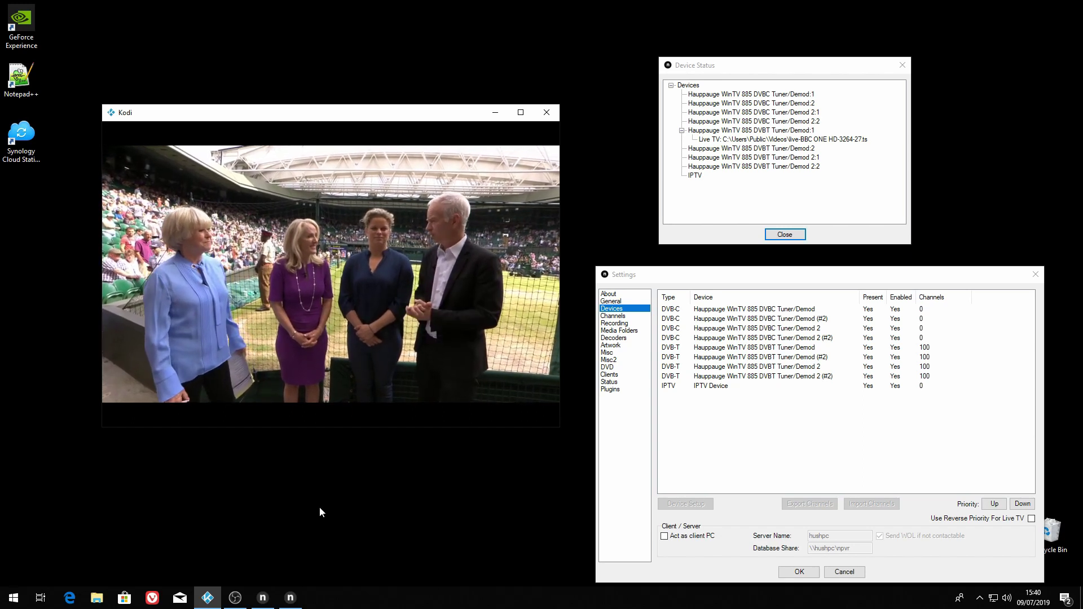
mouse_move(371, 138)
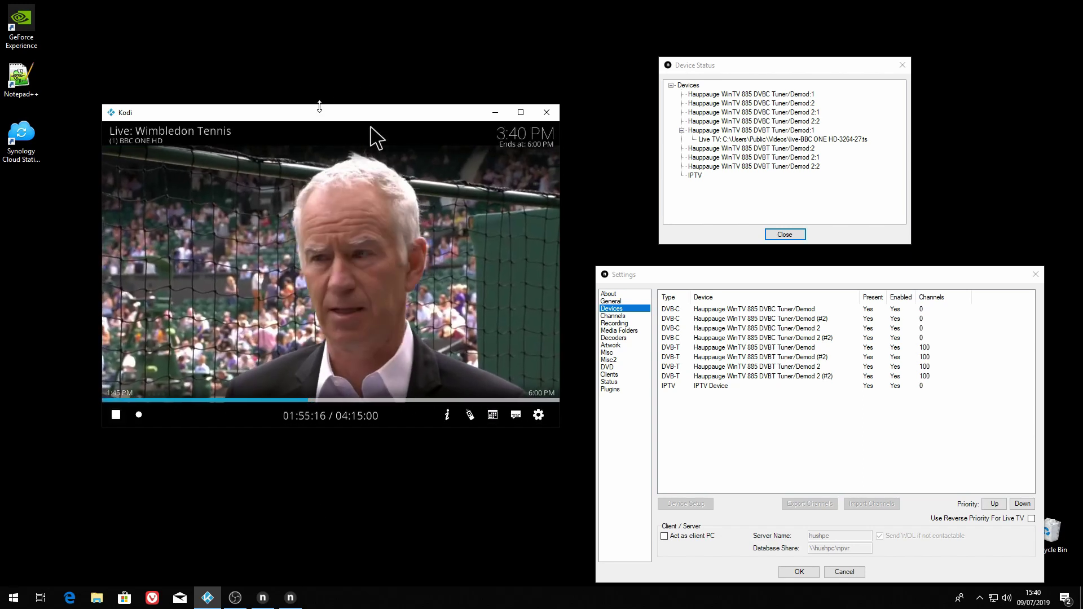
drag(305, 119, 293, 44)
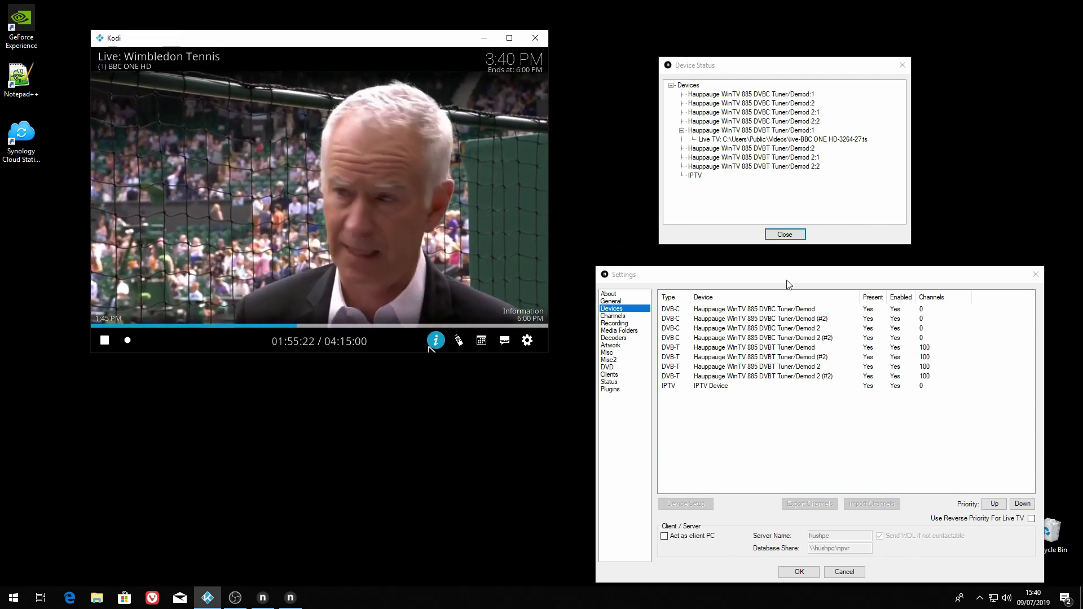
- Search the Start menu for 'msi', then dismiss the results and the Skype tray options
click(15, 598)
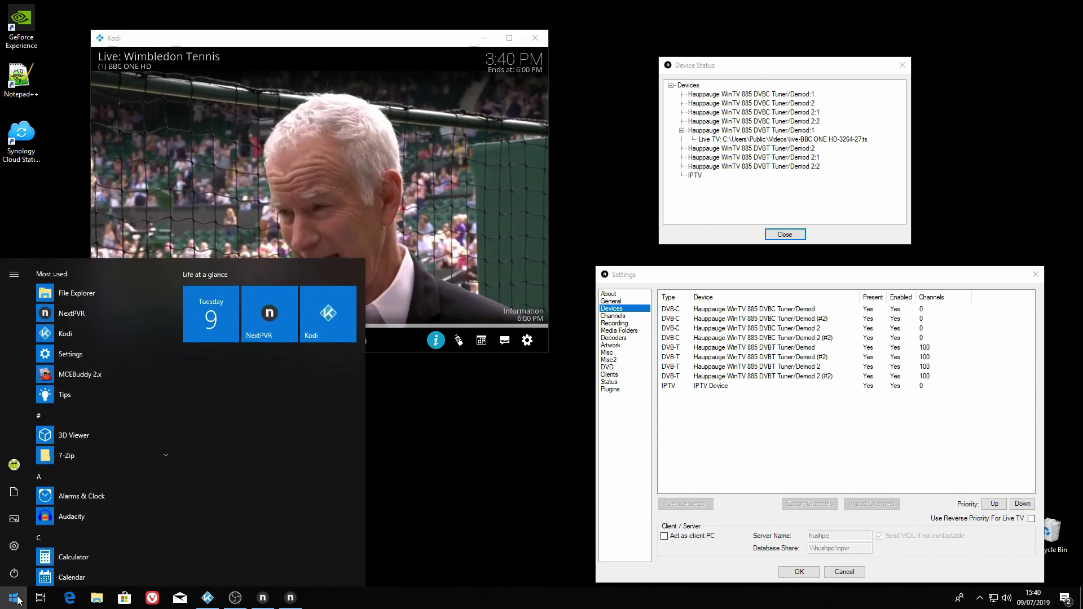
text(msi)
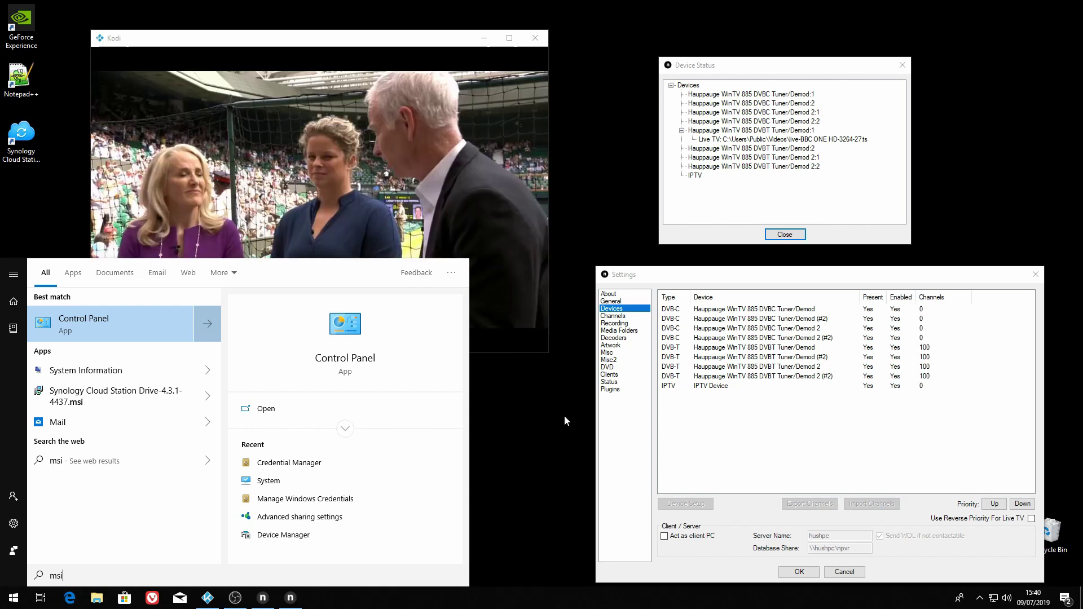
click(541, 446)
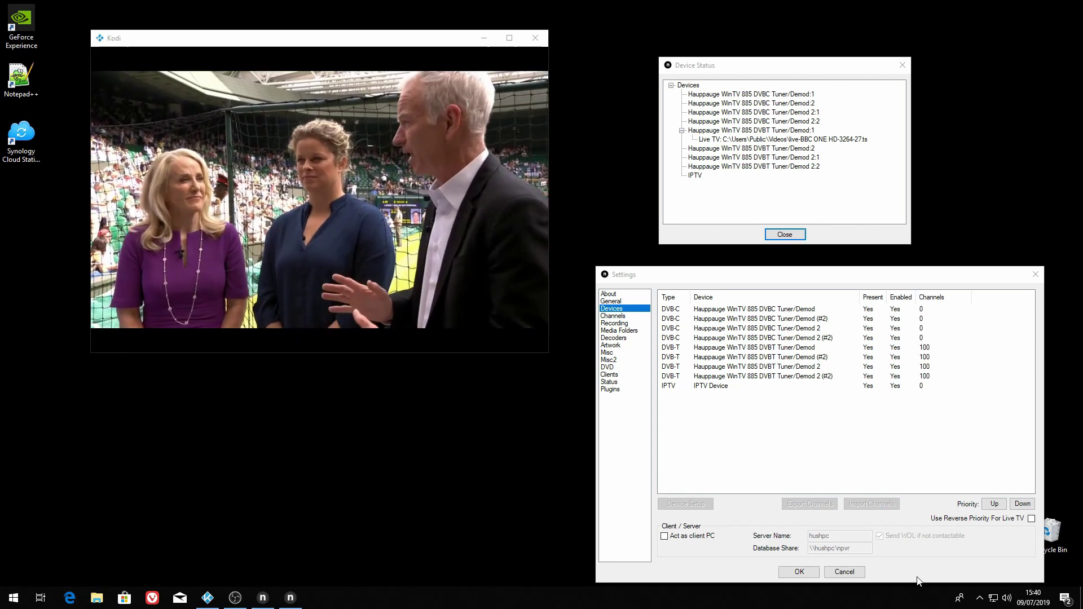
click(982, 600)
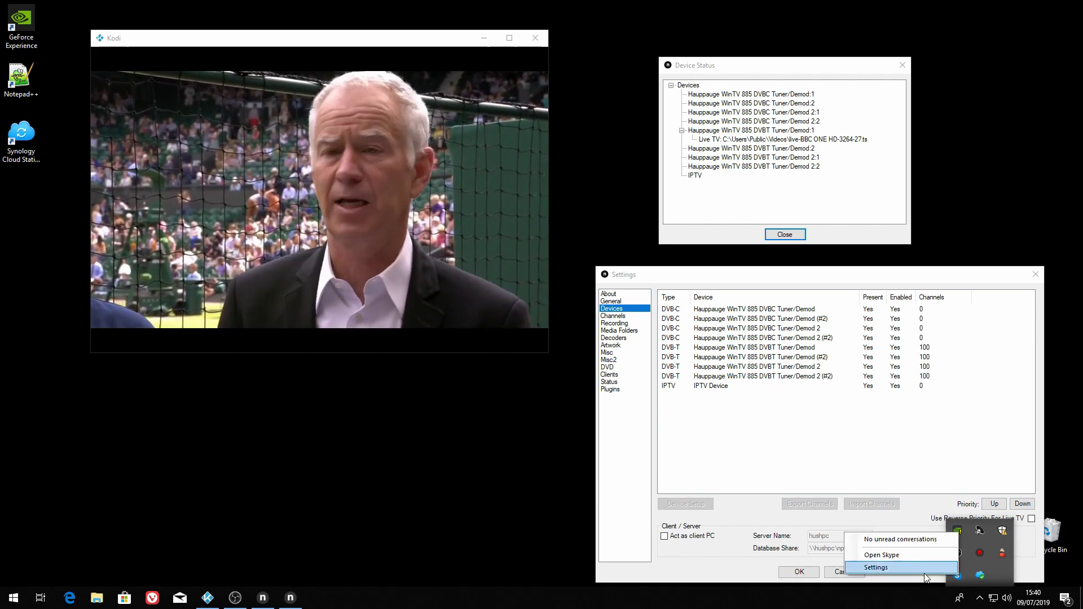
click(296, 485)
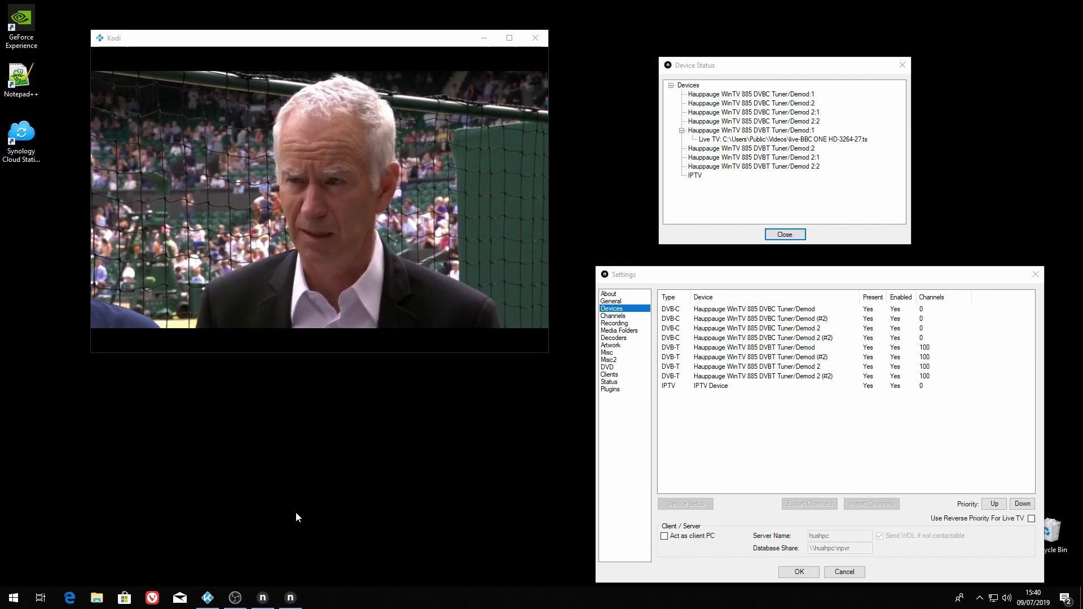
- Launch Command Center from the MSI folder in the Start menu's app list
click(14, 598)
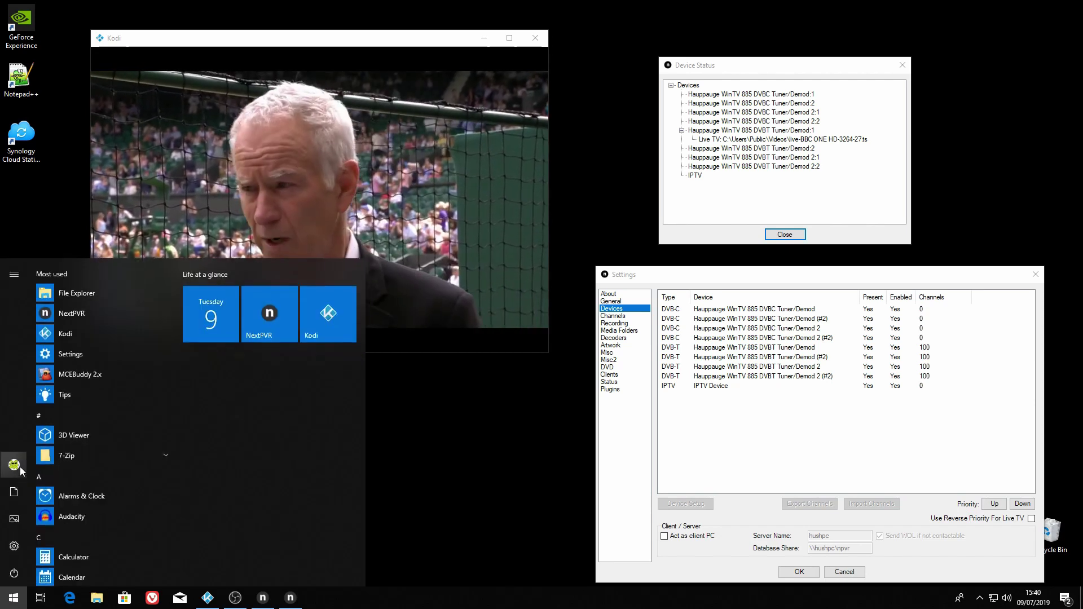
scroll(81, 457, down, 10)
scroll(87, 468, down, 8)
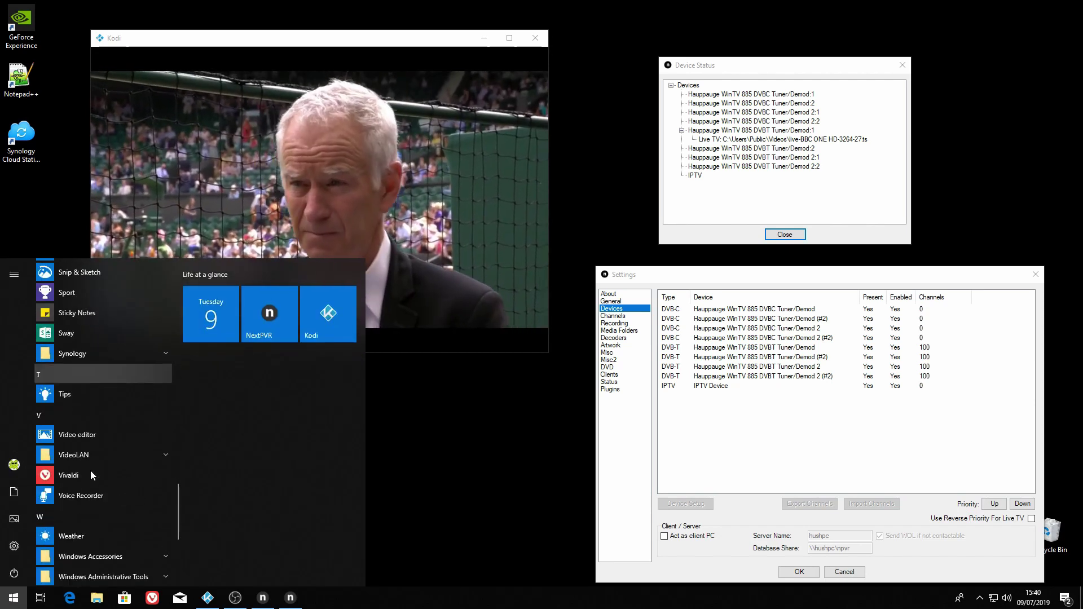
scroll(90, 471, up, 4)
scroll(90, 471, up, 5)
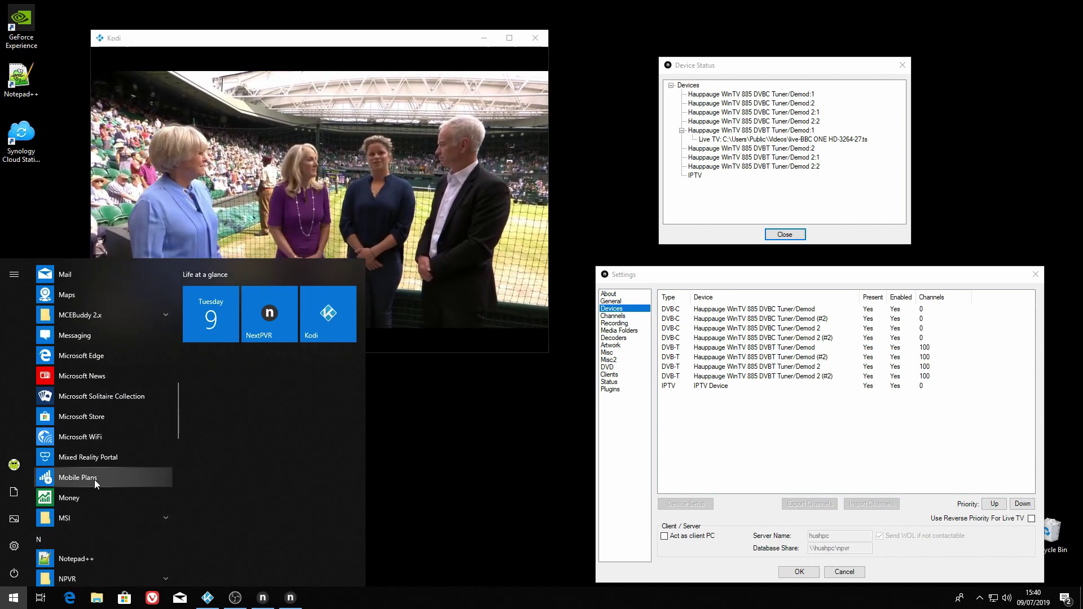
click(96, 511)
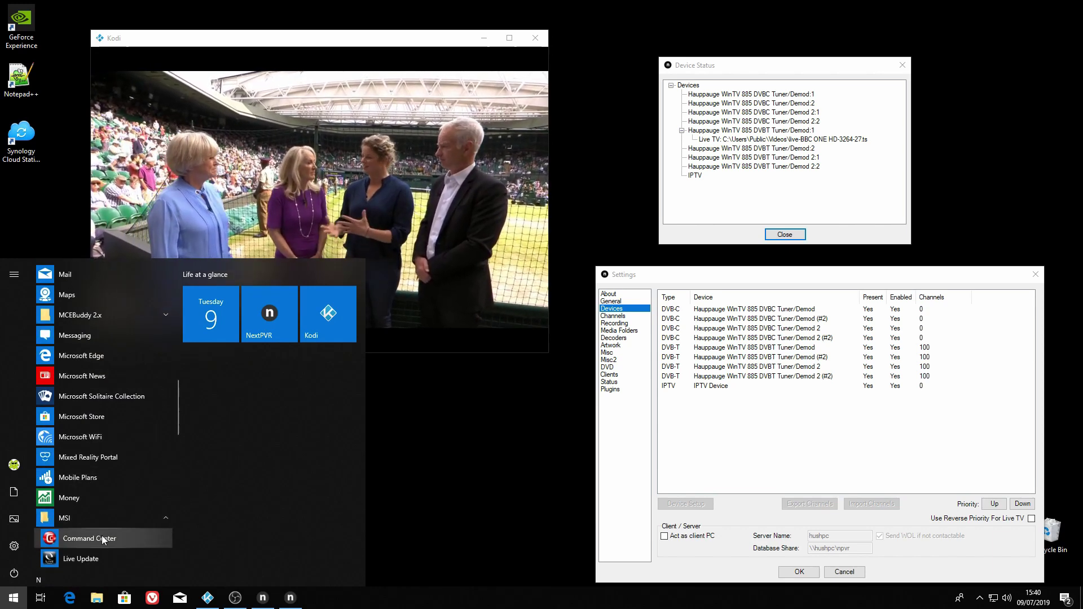
click(102, 535)
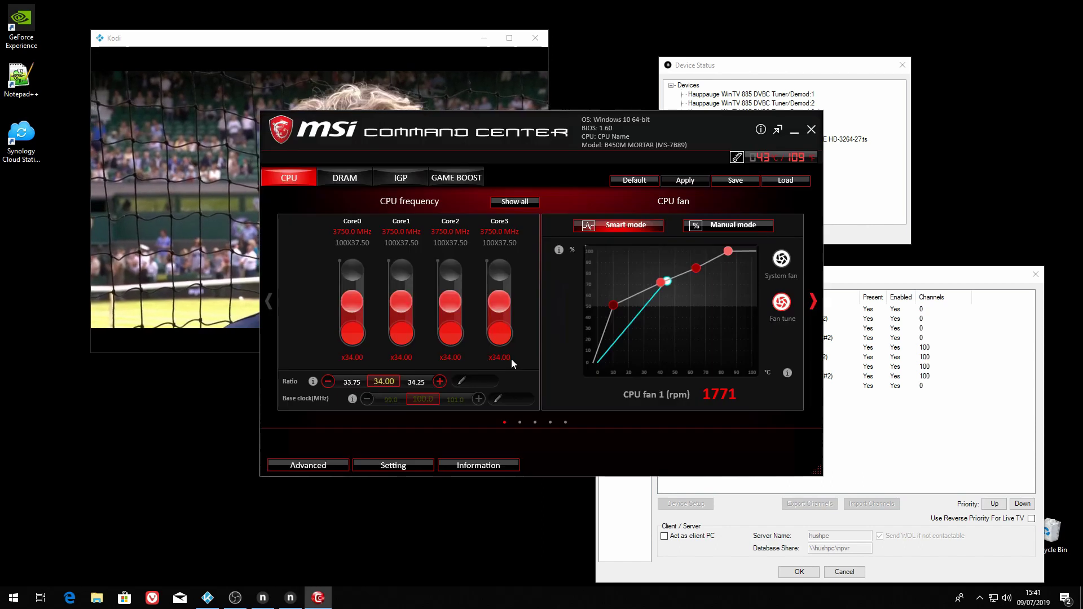
drag(524, 122, 530, 216)
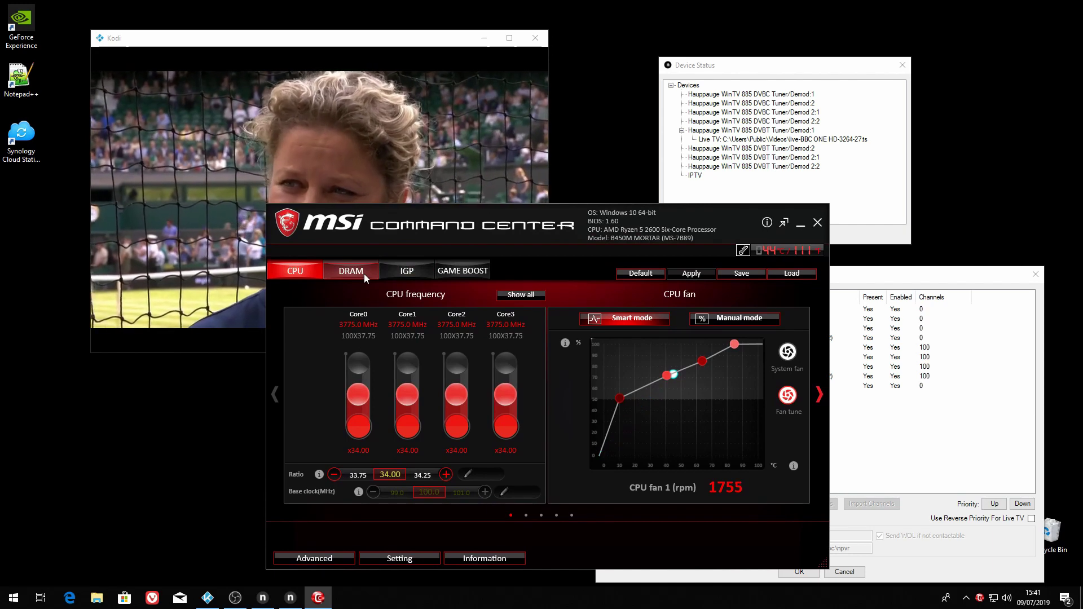
click(364, 273)
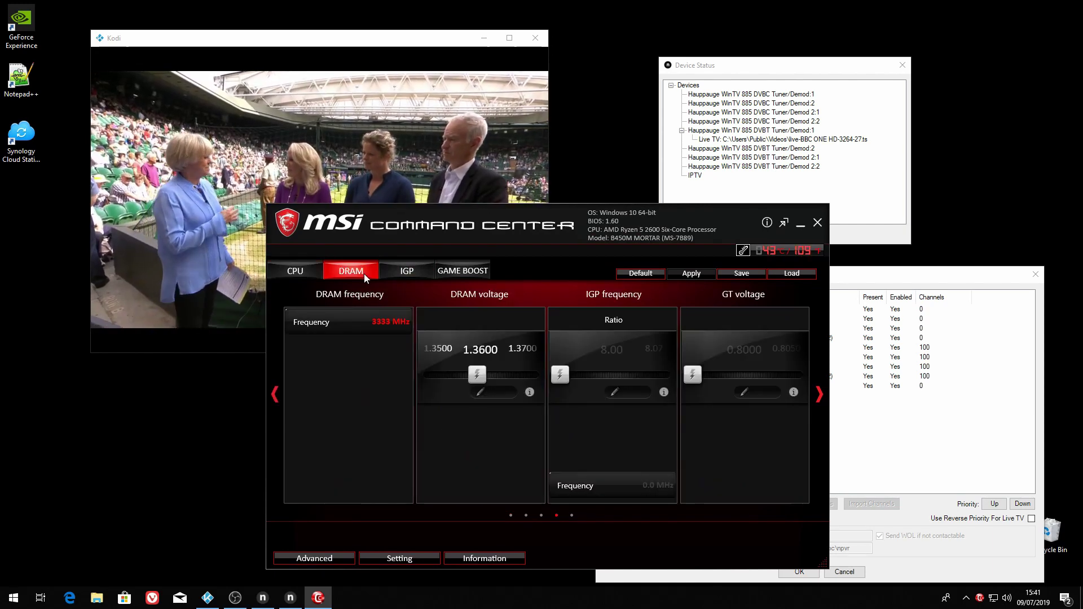
click(457, 272)
click(299, 278)
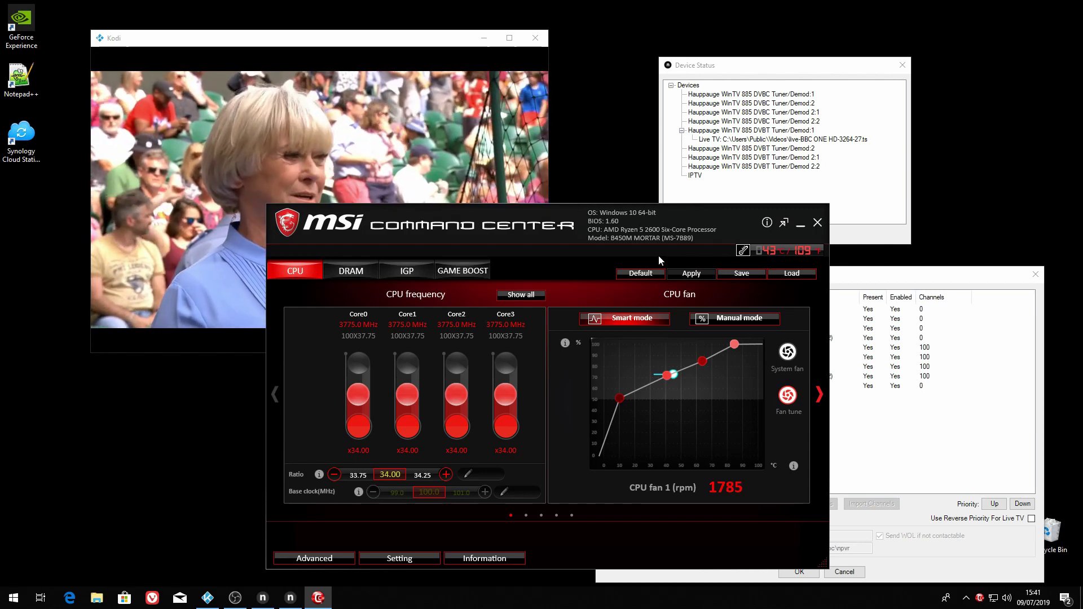
click(817, 224)
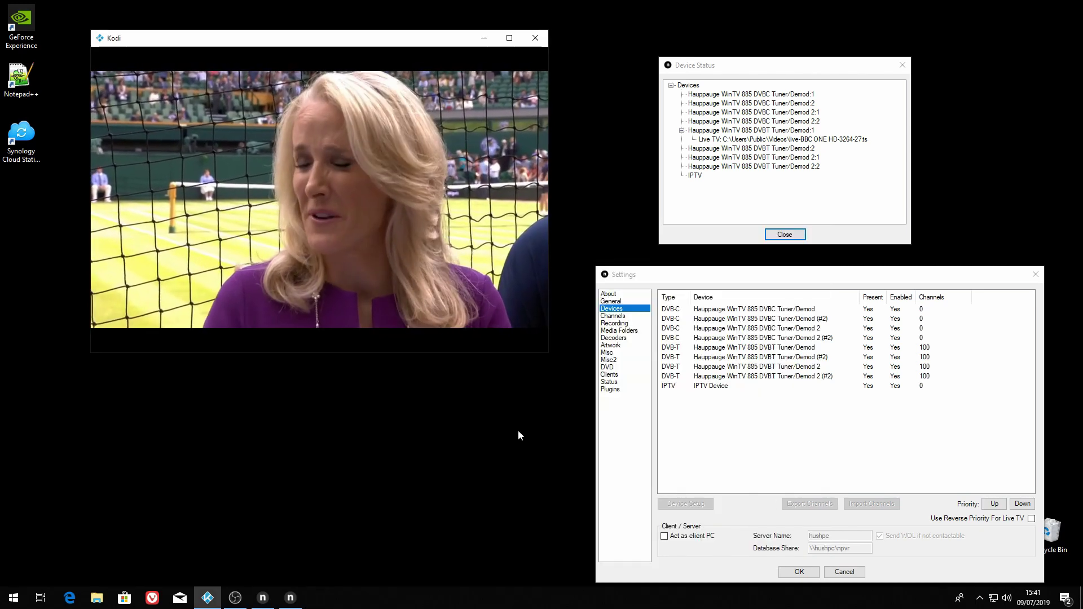
- Cancel NextPVR Settings, close Device Status, stop Kodi's live TV and return home
click(845, 572)
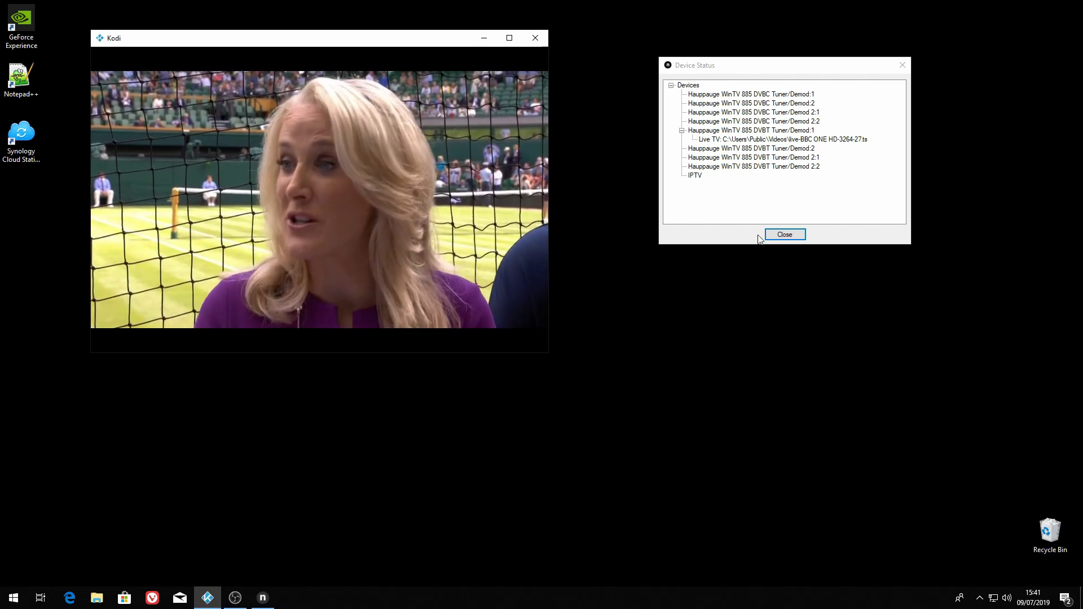
click(795, 235)
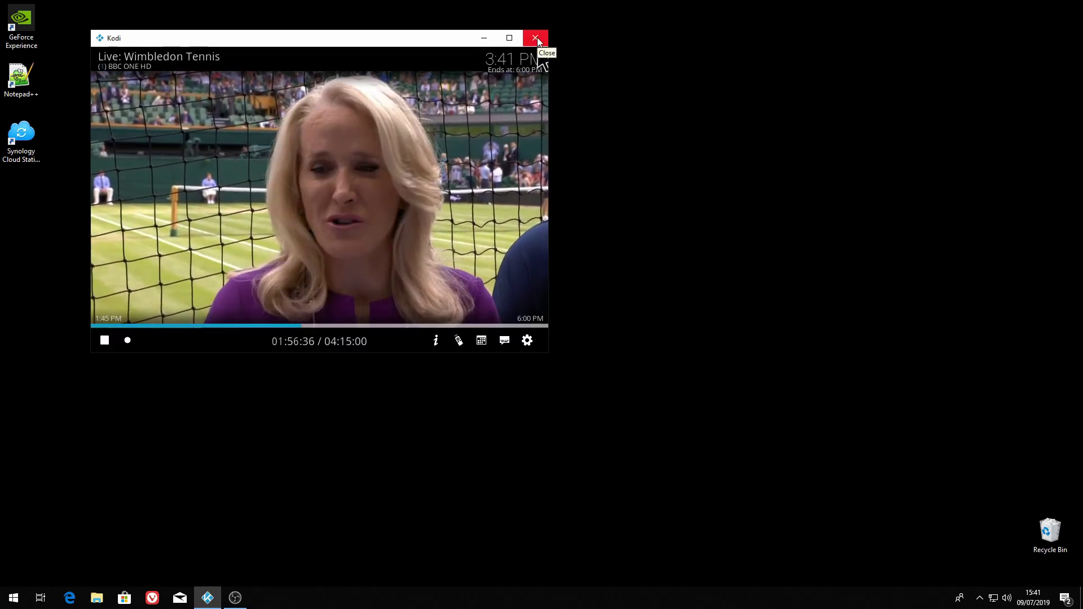
click(103, 346)
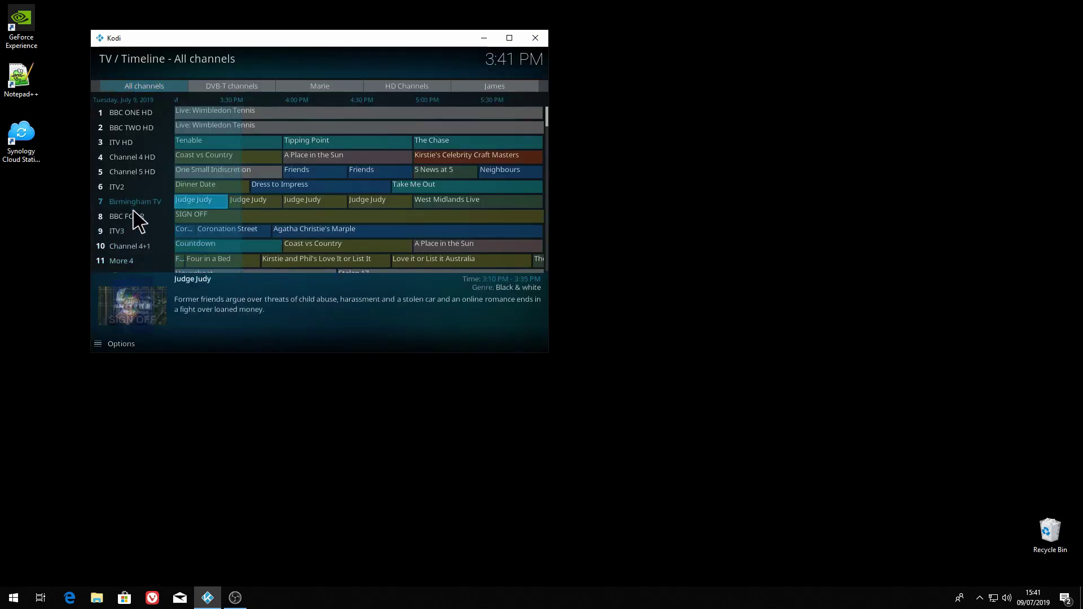
right_click(129, 60)
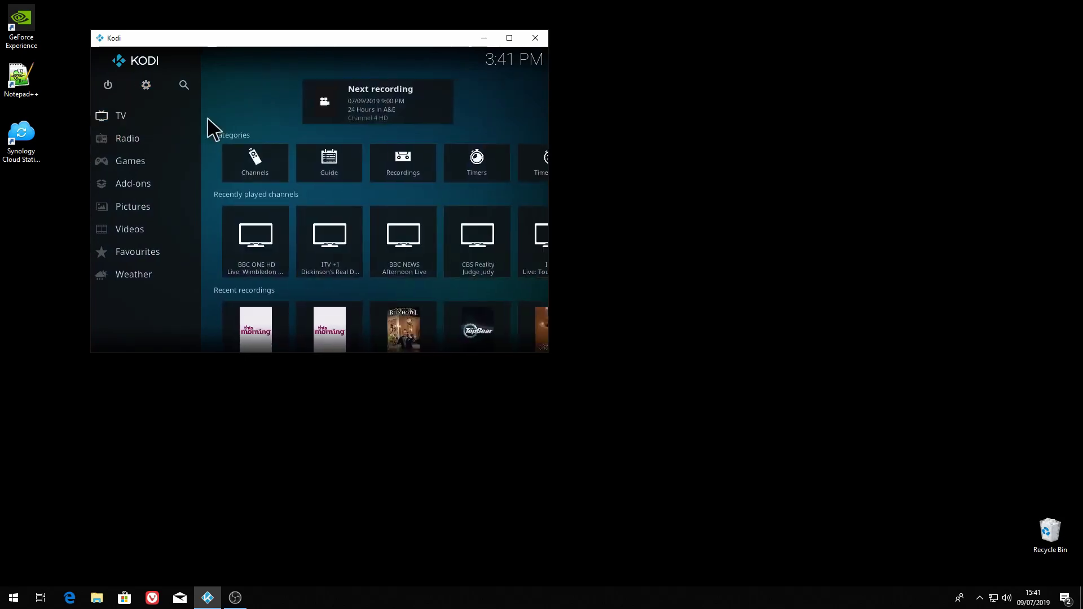
- Browse the 29 recorded show folders in Kodi's TV Recordings list
click(415, 166)
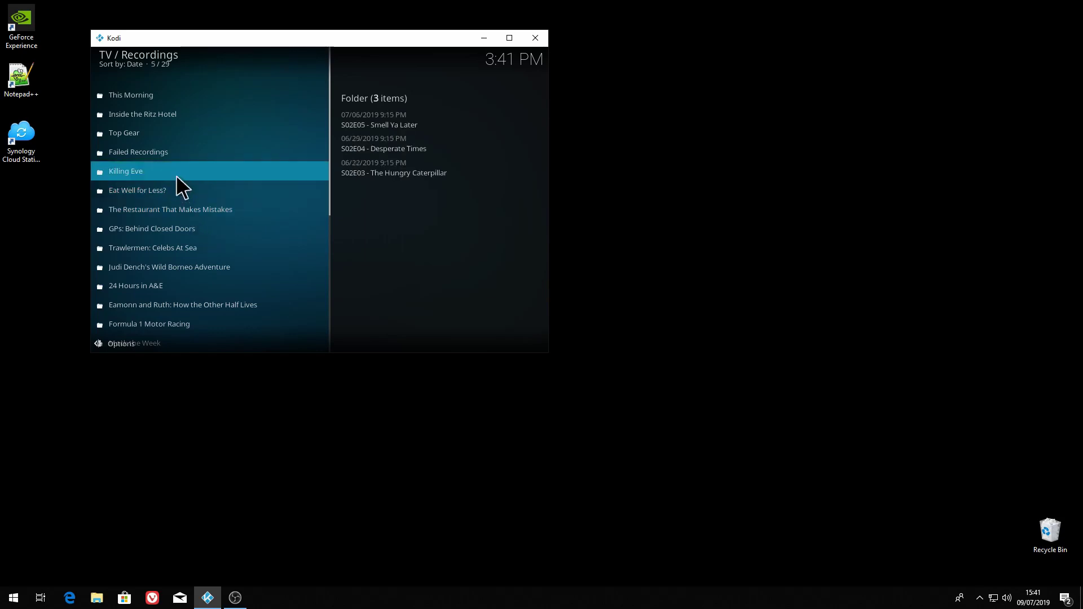
scroll(168, 242, down, 10)
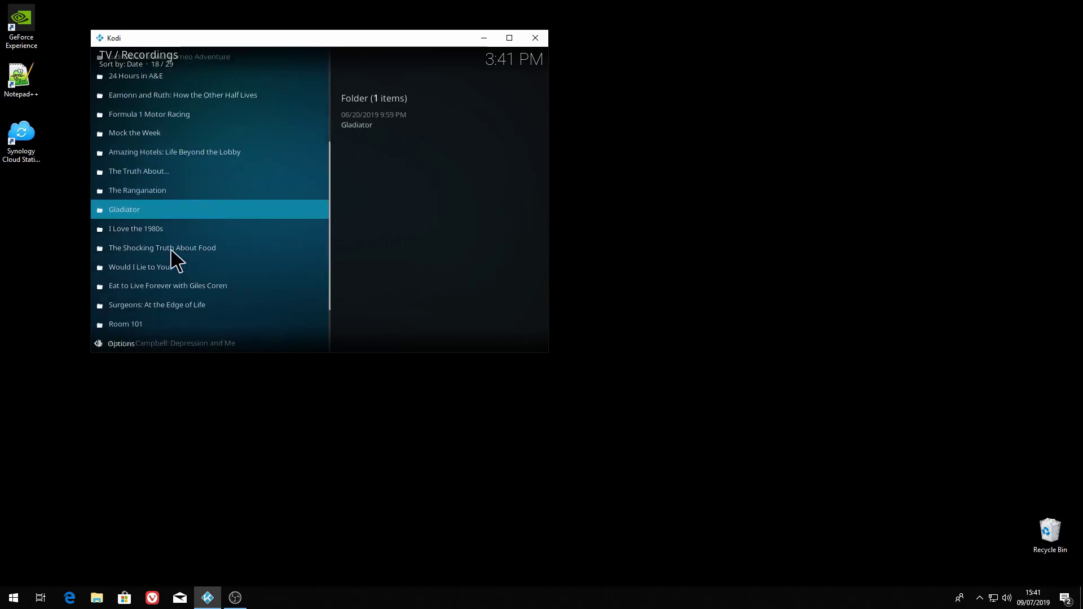
scroll(177, 215, down, 1)
scroll(176, 229, down, 1)
scroll(171, 232, down, 2)
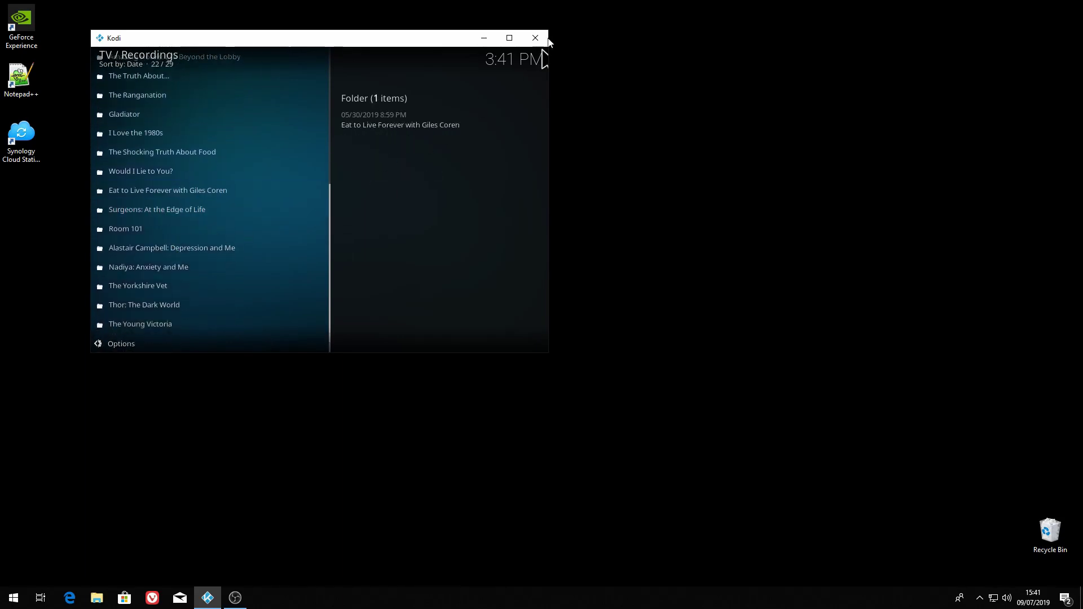